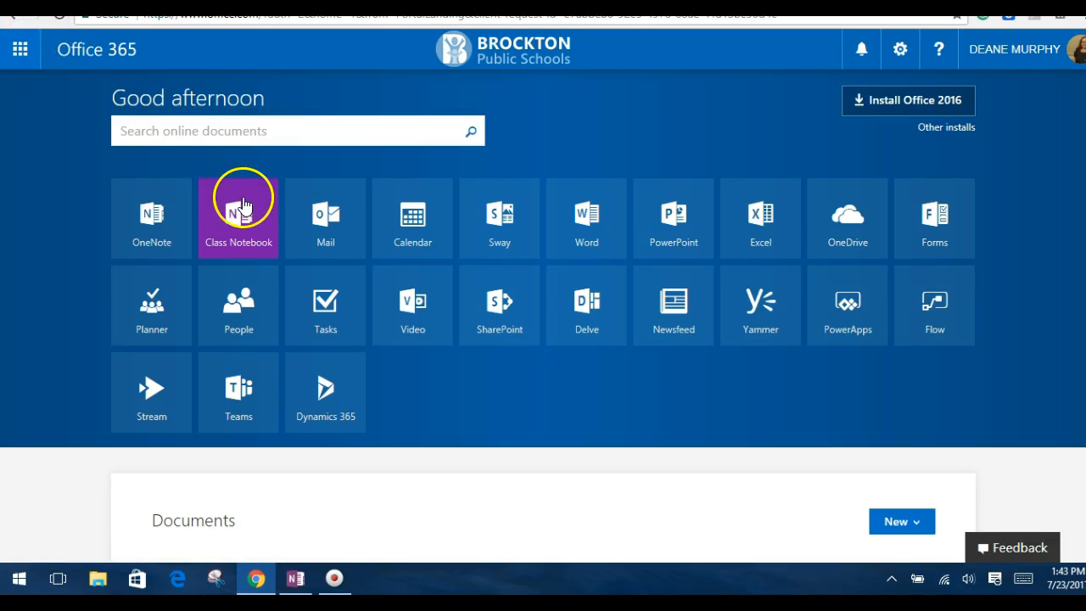
Start creating a class notebook in OneNote Class Notebook and name it Period 3 Language Arts
left_click(243, 228)
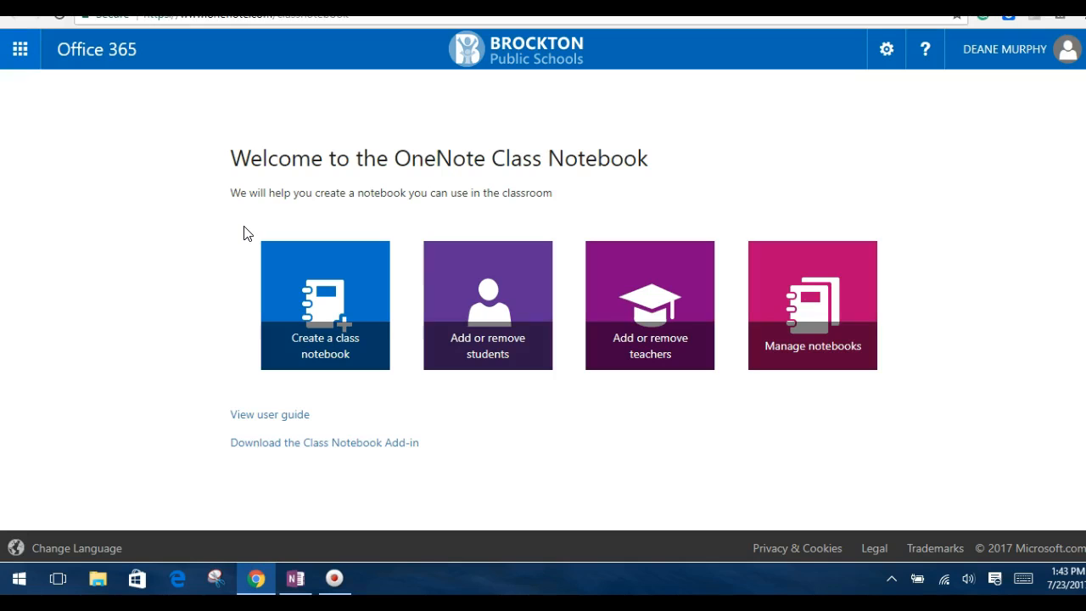
left_click(339, 337)
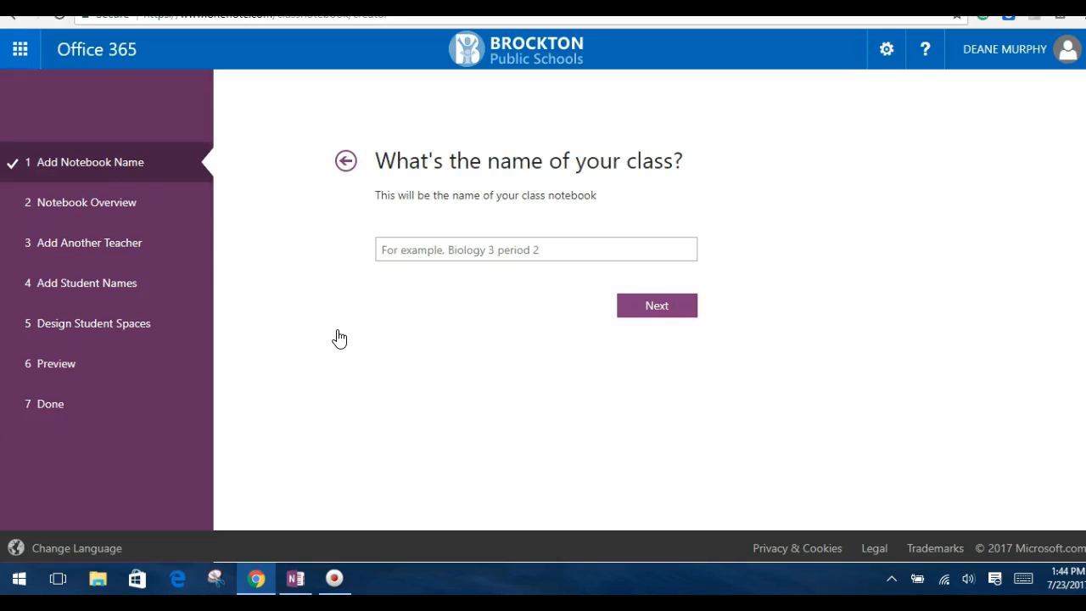
left_click(411, 250)
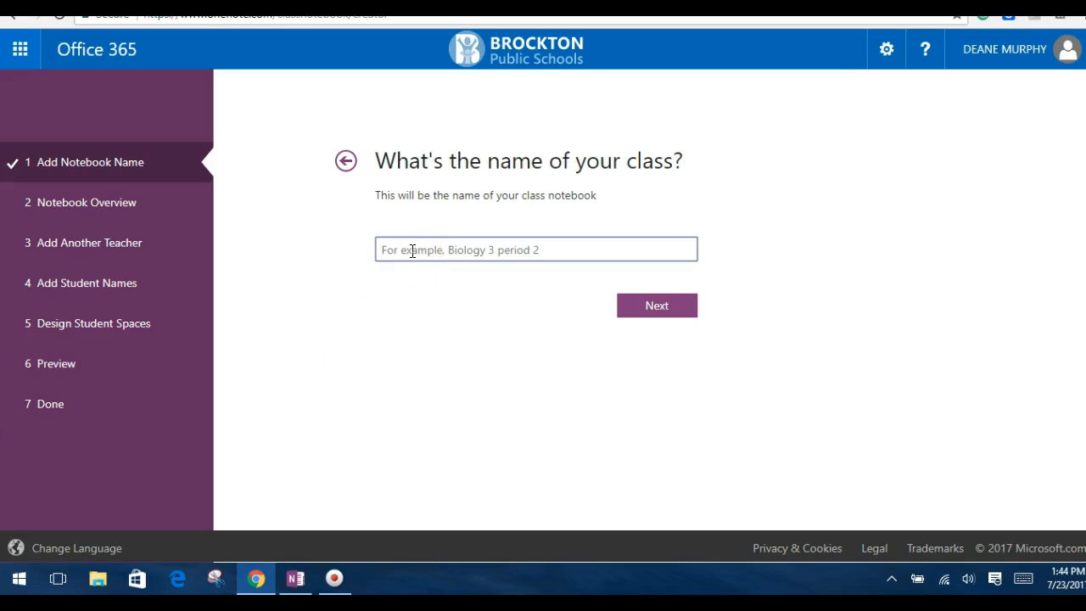
type("Period 3 Langu")
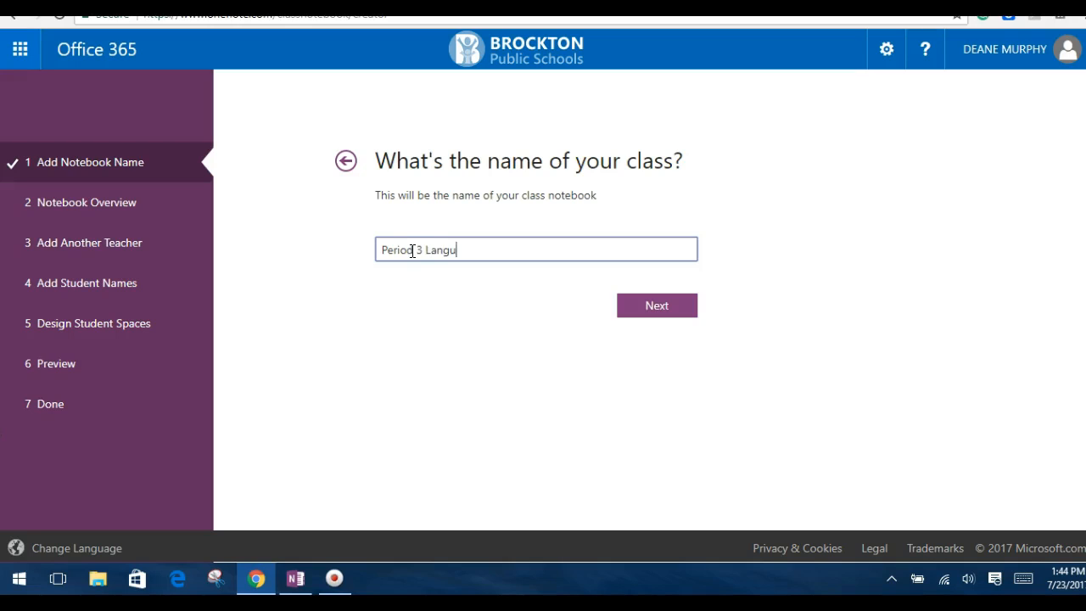
type("age Arts")
left_click(658, 308)
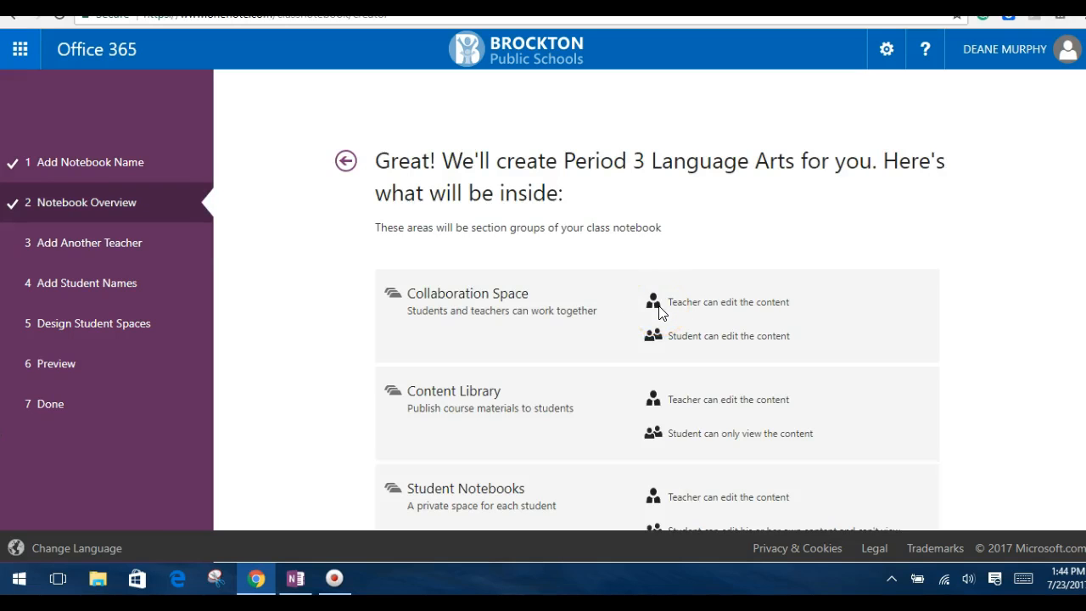
Accept the notebook overview and continue without adding another teacher or any students
scroll(303, 169, "down", 2)
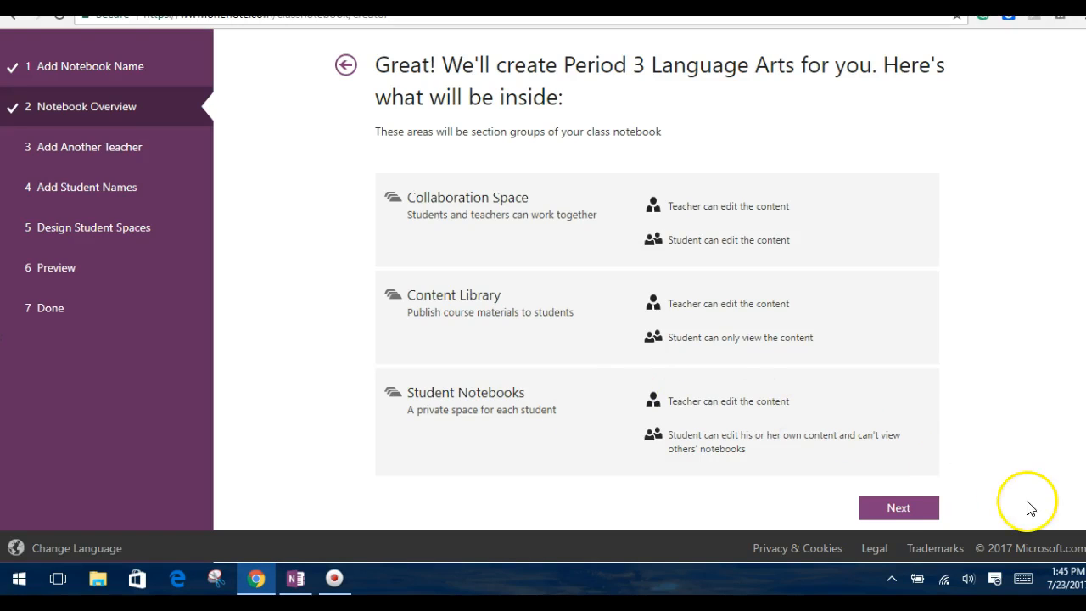
left_click(901, 513)
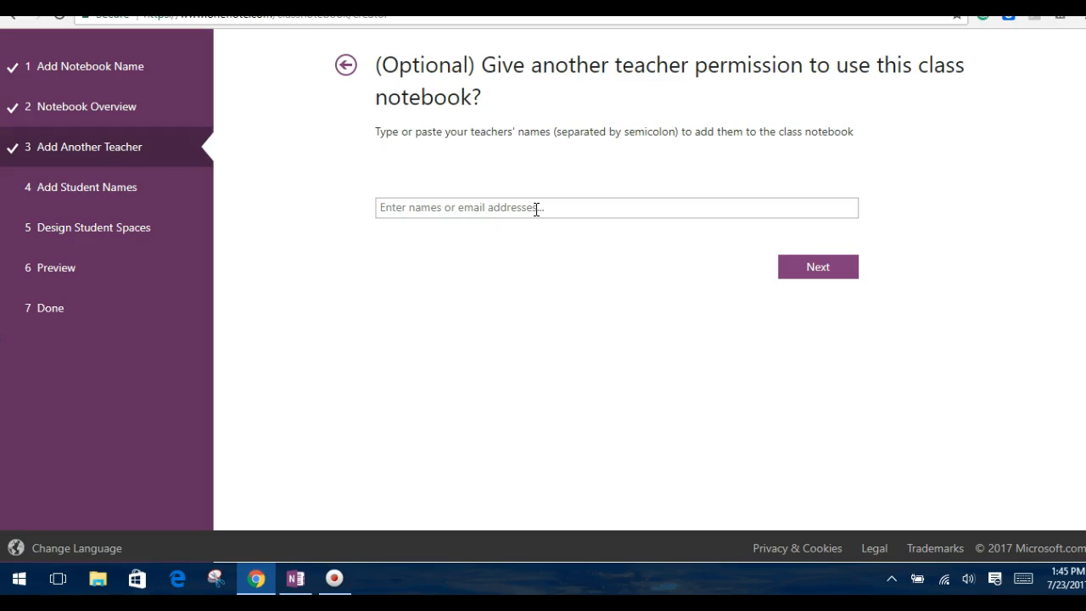
left_click(817, 269)
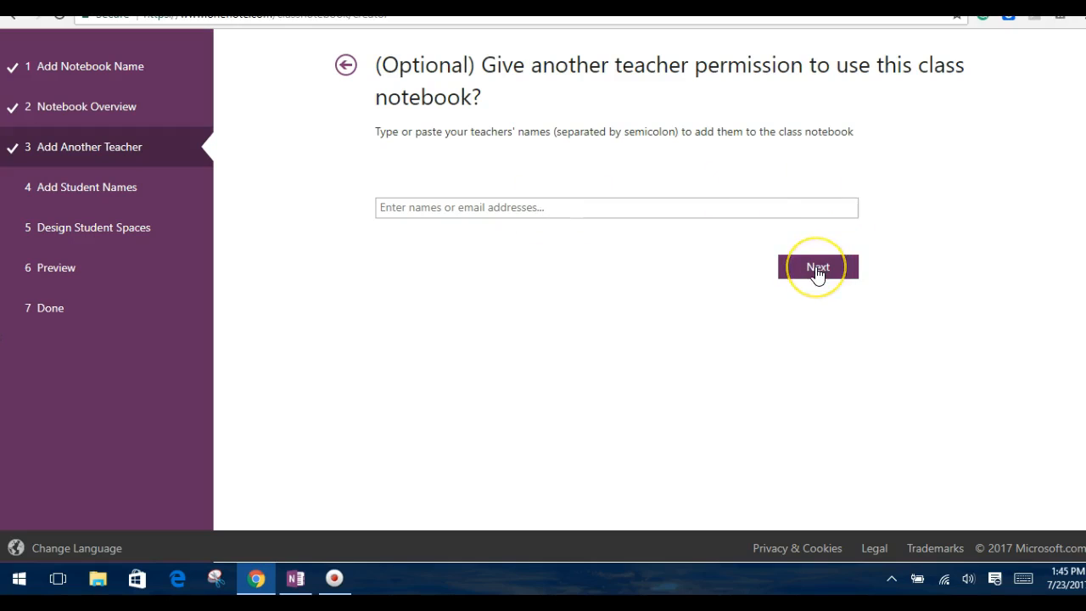
left_click(731, 182)
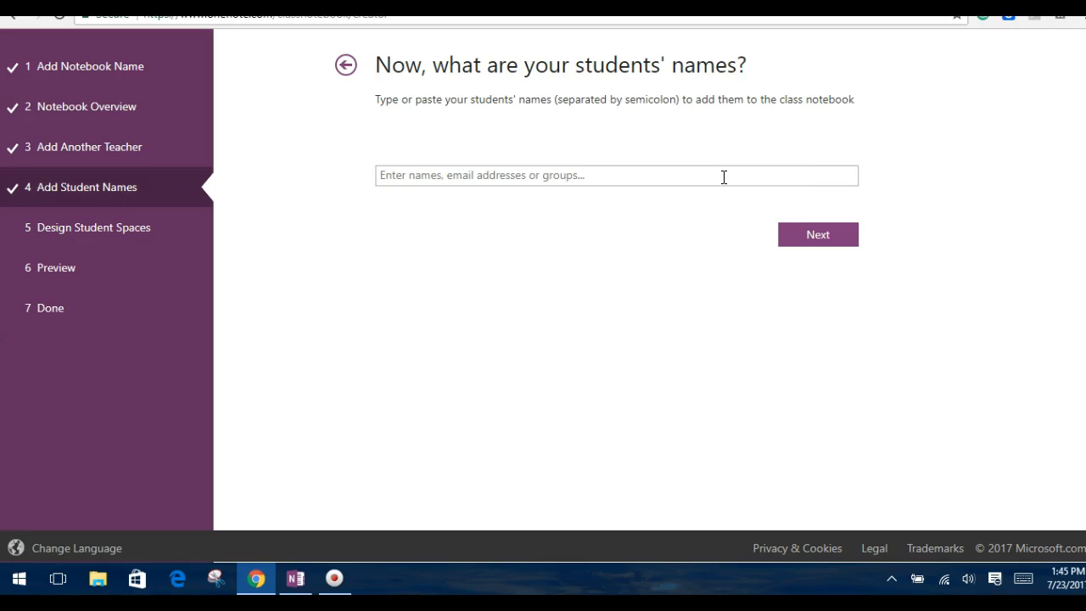
left_click(837, 246)
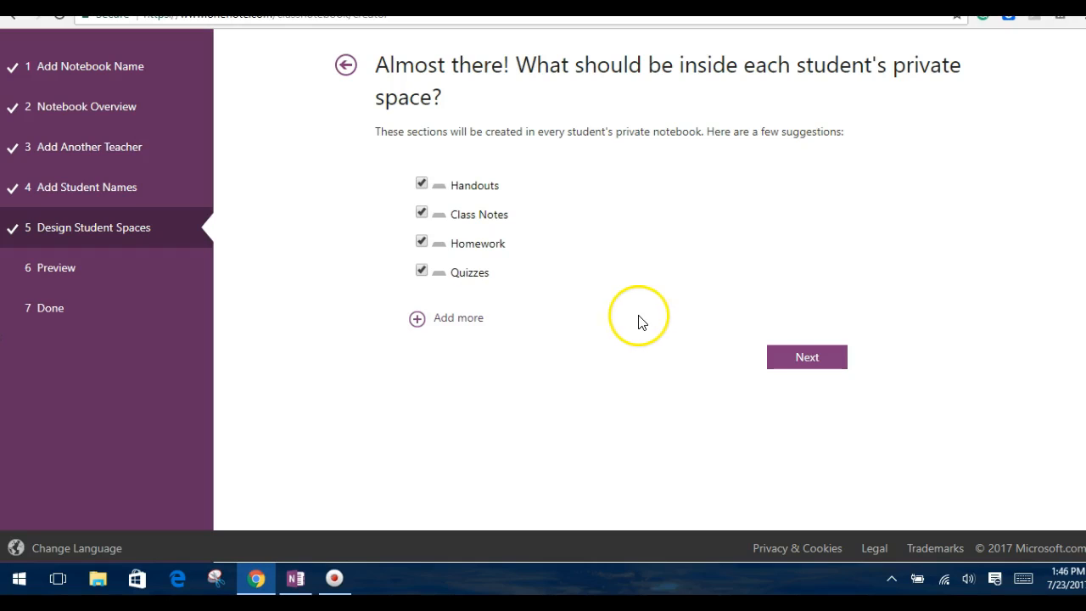
Keep the Handouts, Class Notes, Homework and Quizzes sections, and create the notebook after checking the student's notebook preview
left_click(804, 360)
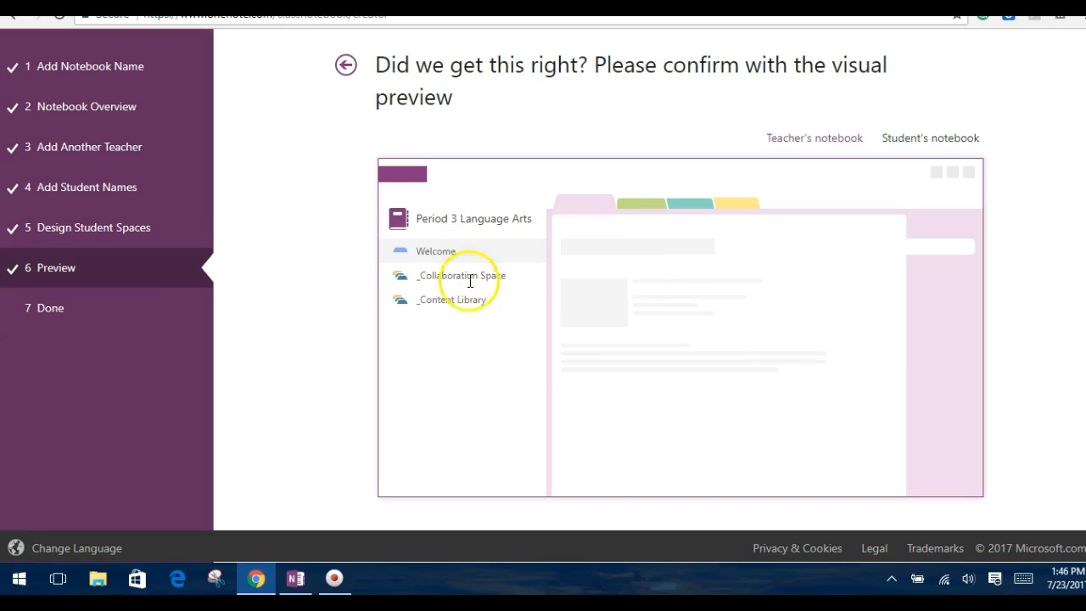
left_click(935, 147)
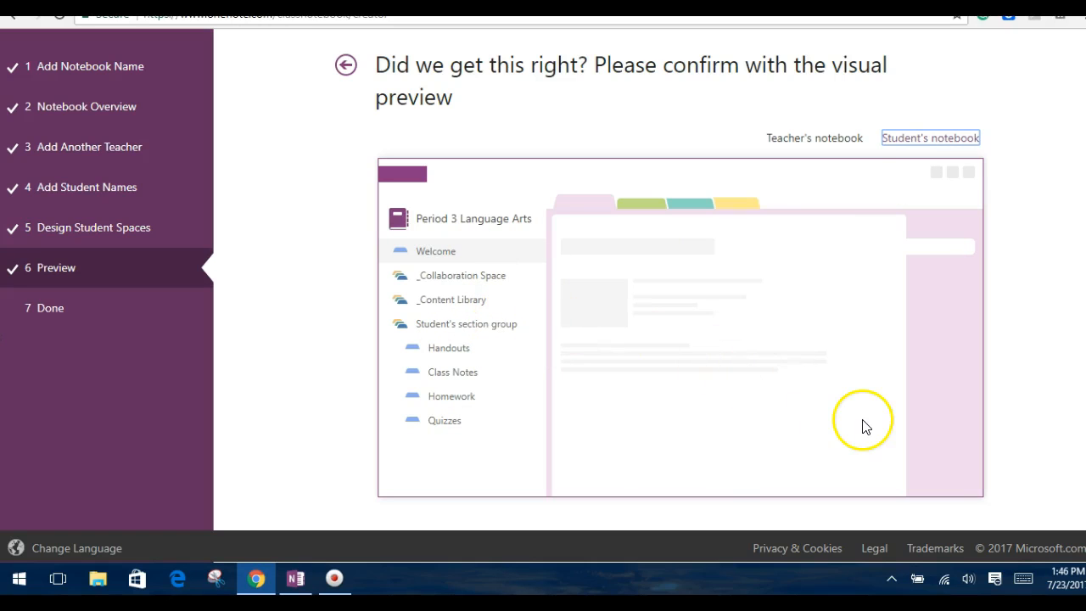
scroll(308, 283, "down", 2)
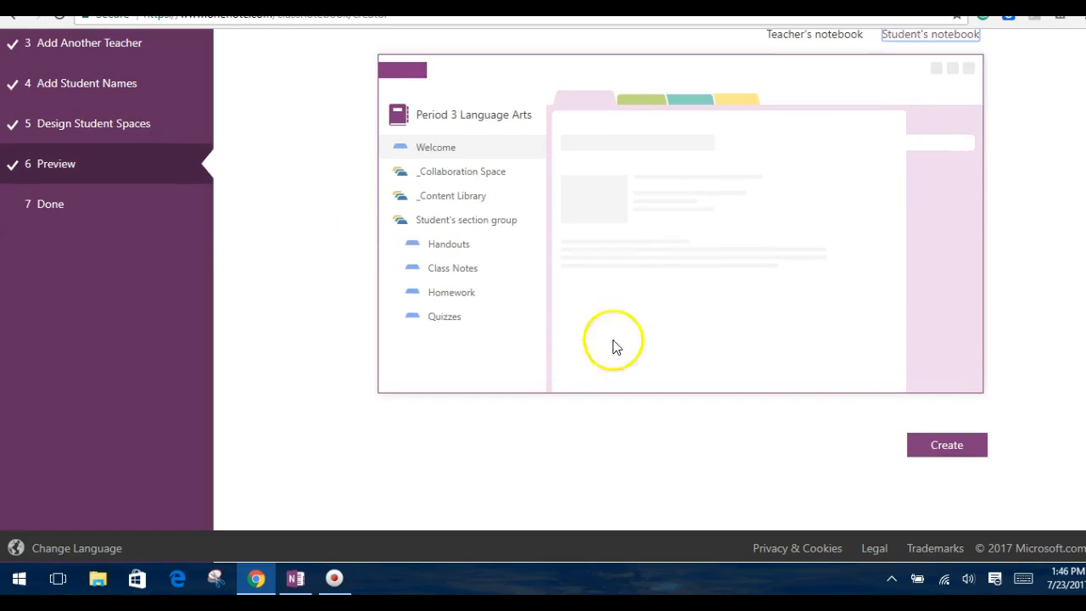
left_click(939, 450)
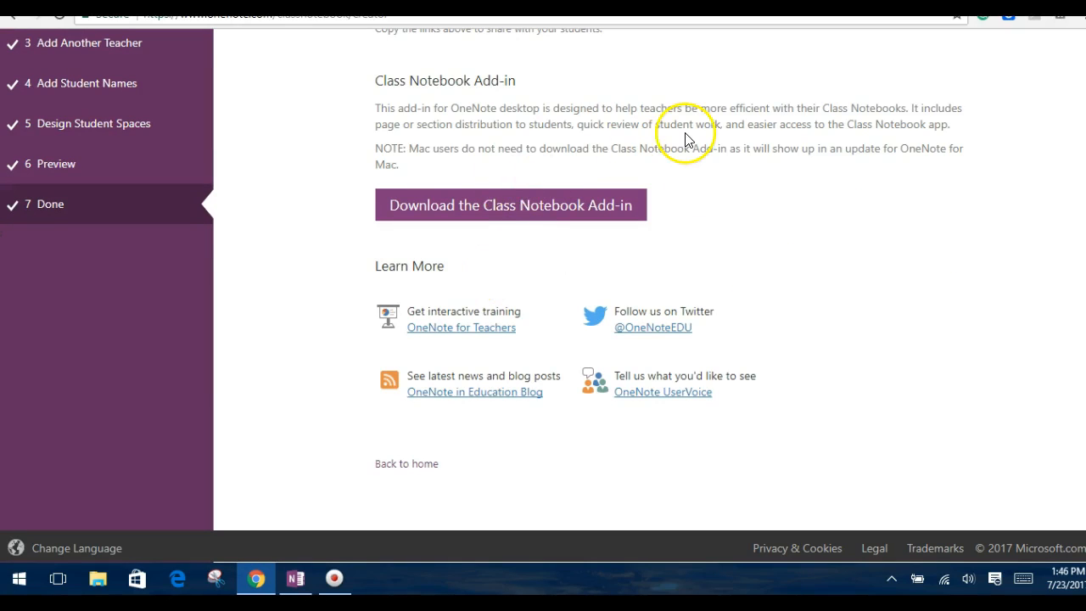
Open the finished Period 3 Language Arts notebook in OneNote 2016
scroll(313, 223, "up", 3)
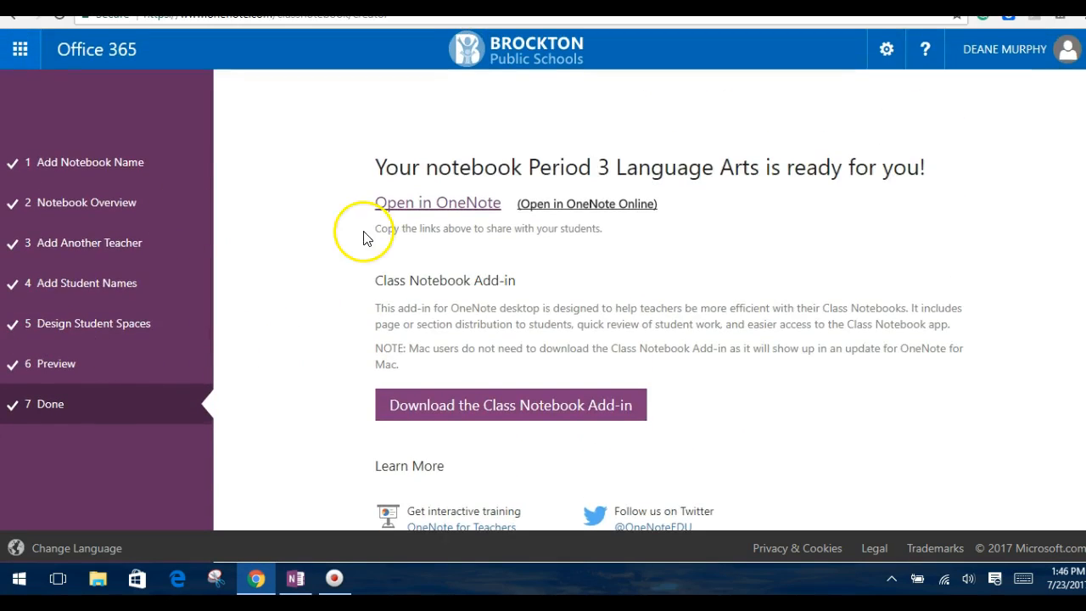
left_click(469, 216)
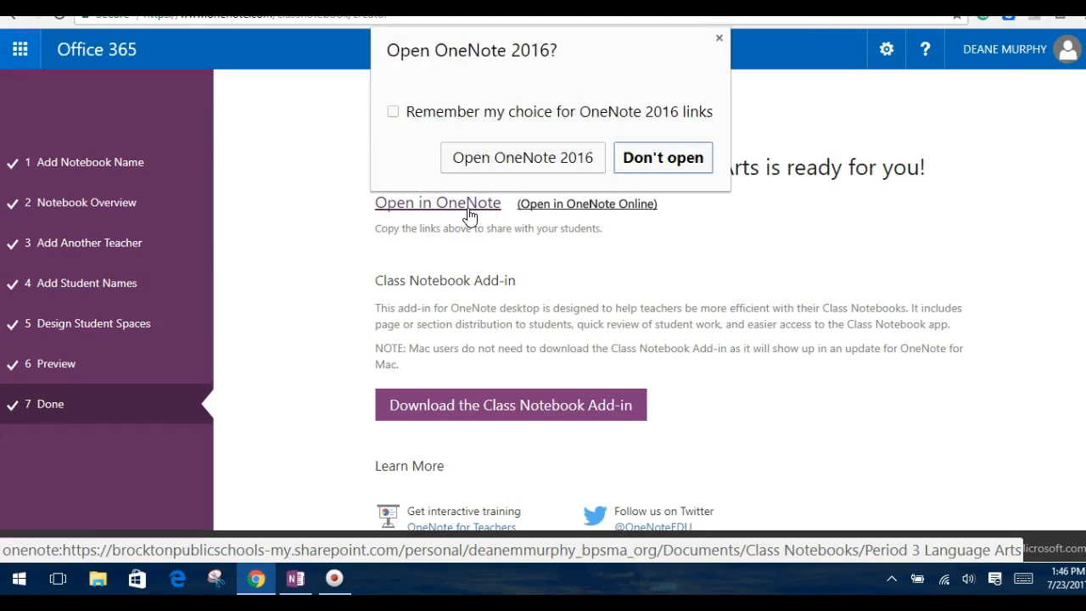
left_click(499, 155)
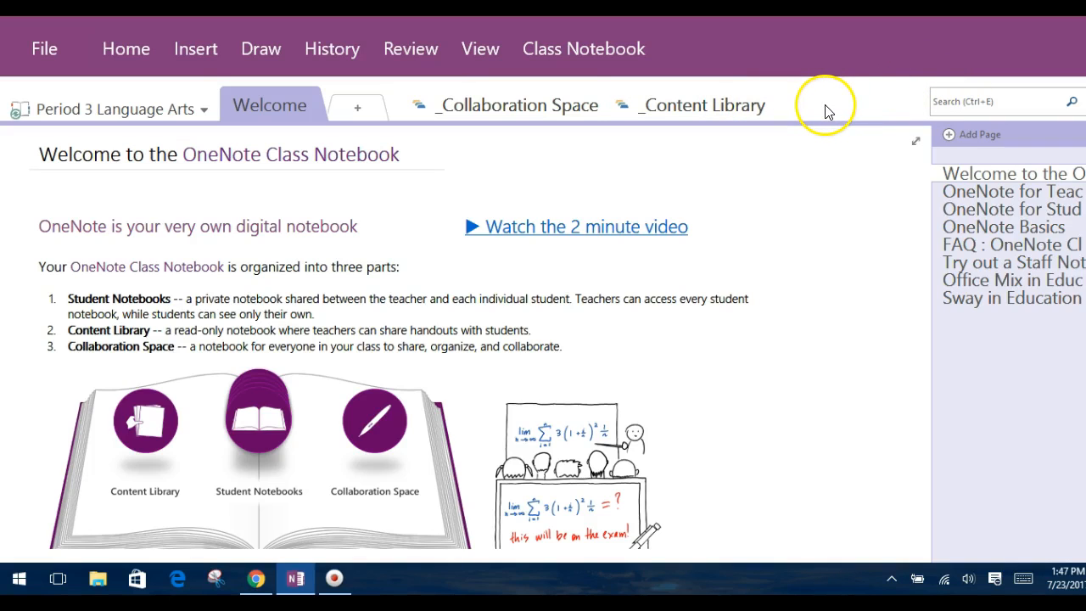
View the Collaboration Space's introductory page and look over the Class Notebook tools for distributing pages and sections
left_click(503, 112)
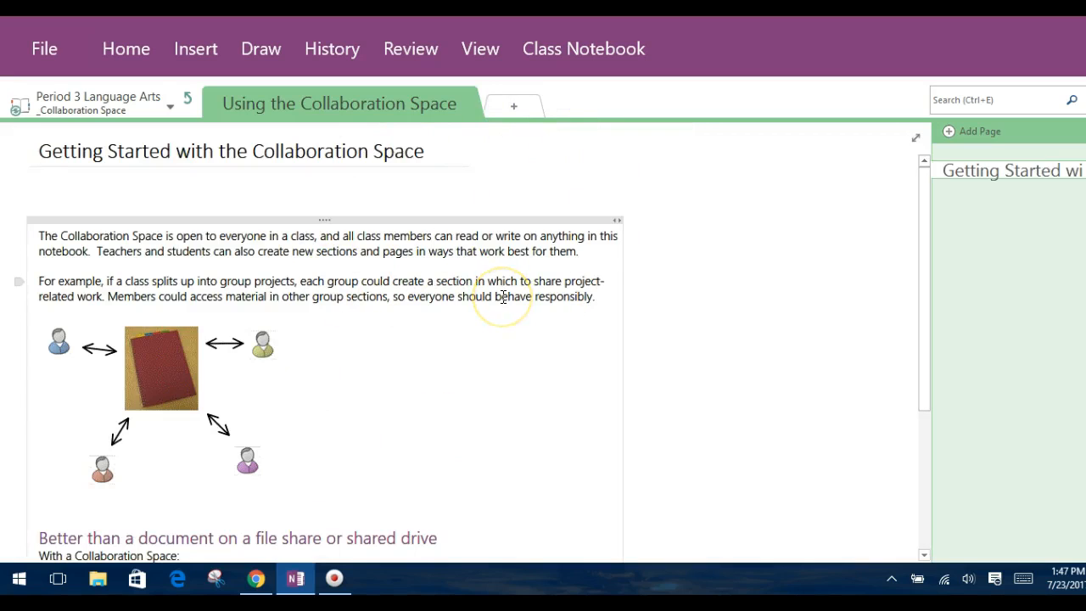
left_click(586, 227)
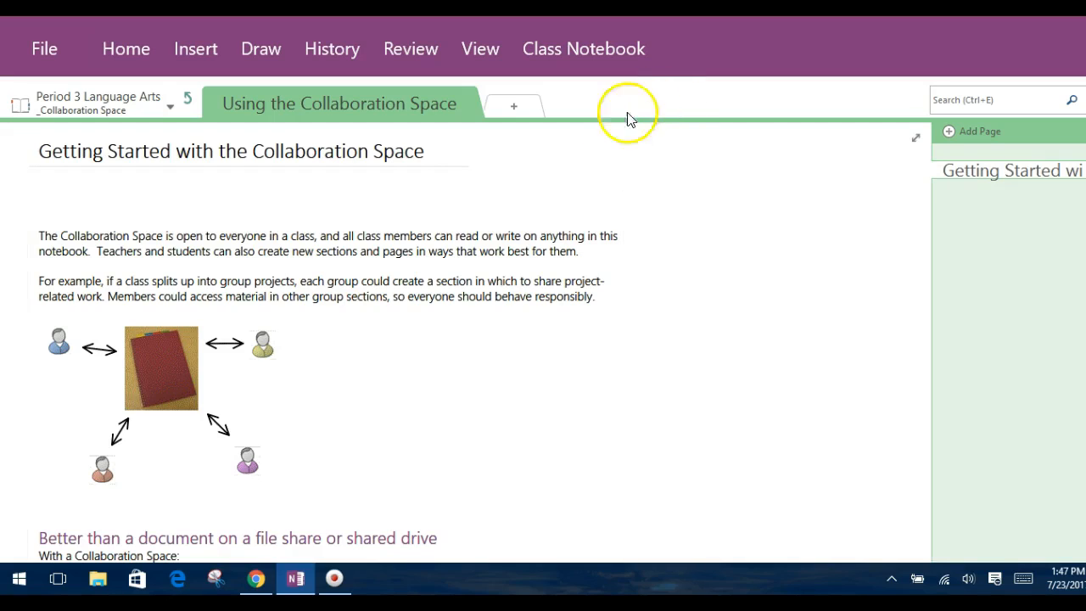
left_click(599, 51)
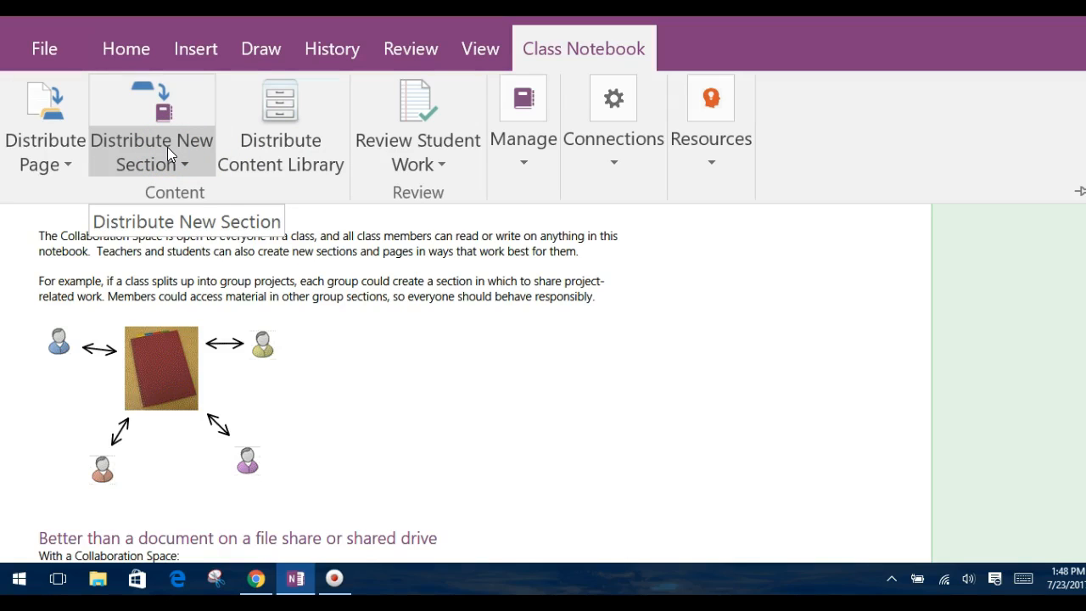
left_click(49, 146)
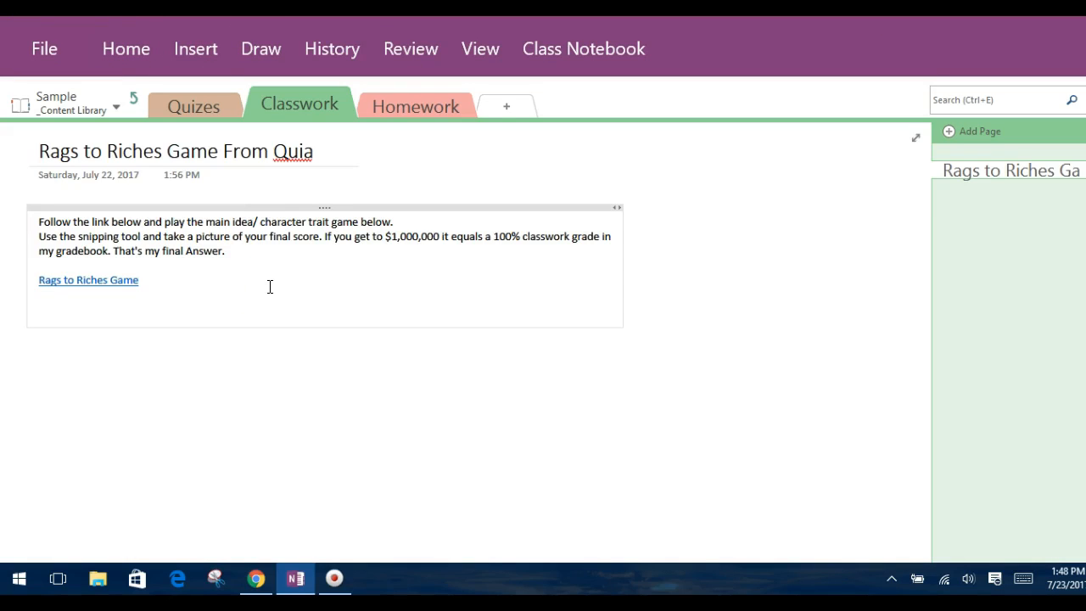
View the Rags to Riches Game page in the Sample notebook's Classwork section and look over the text formatting tools
left_click(300, 104)
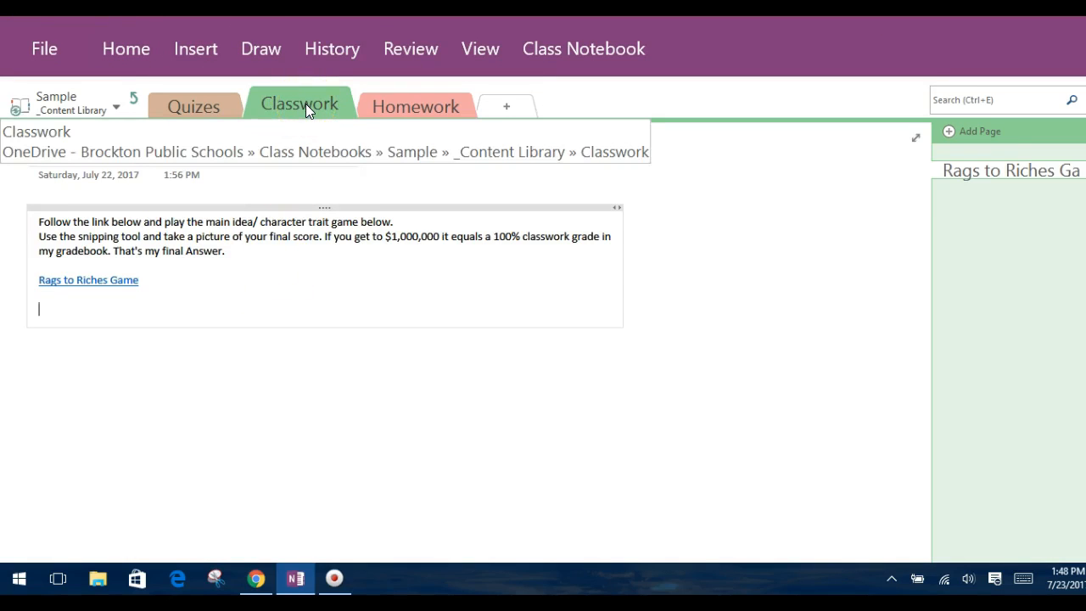
left_click(259, 295)
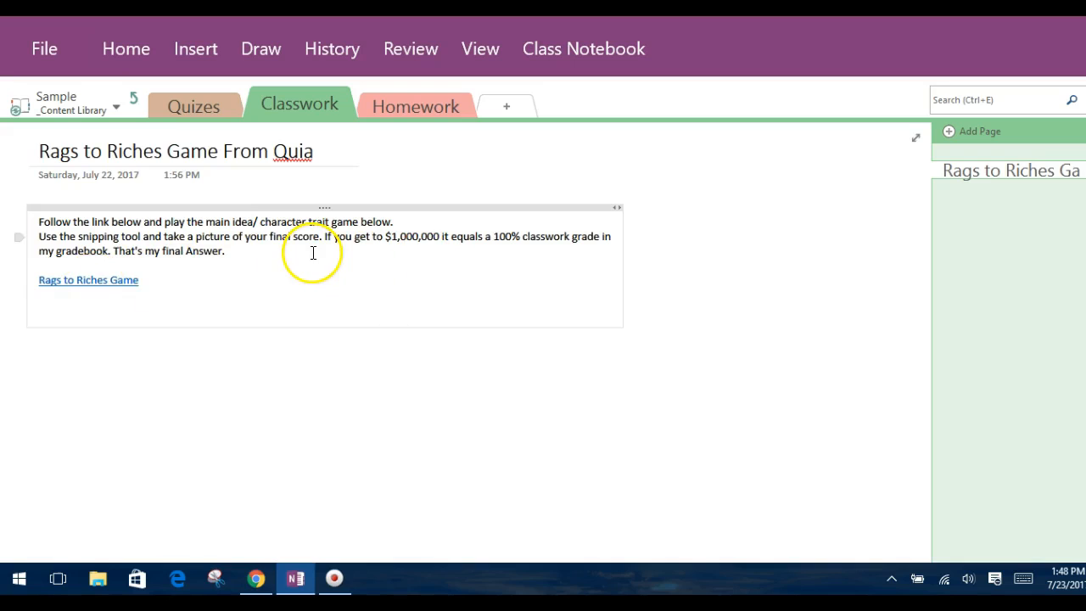
left_click(144, 51)
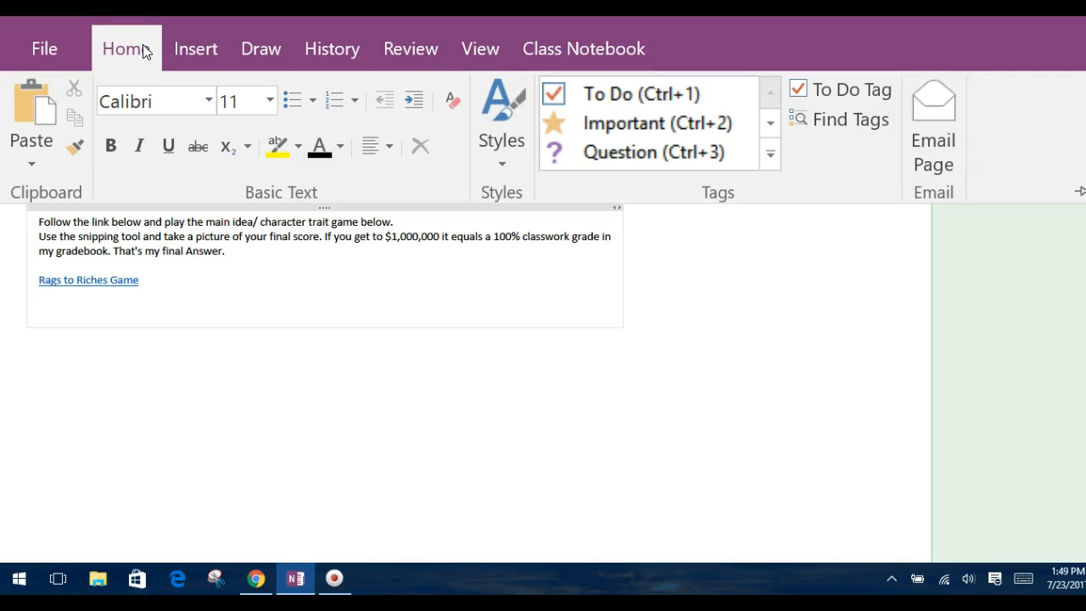
left_click(288, 275)
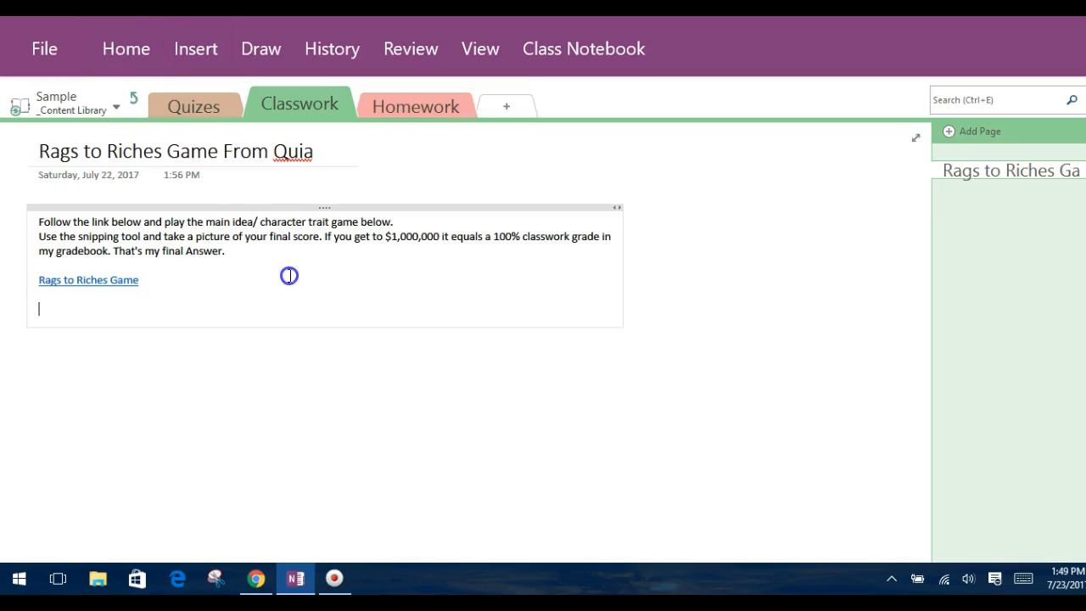
Handwrite 100% with a red pen beside the instructions on the Rags to Riches Game page
left_click(263, 51)
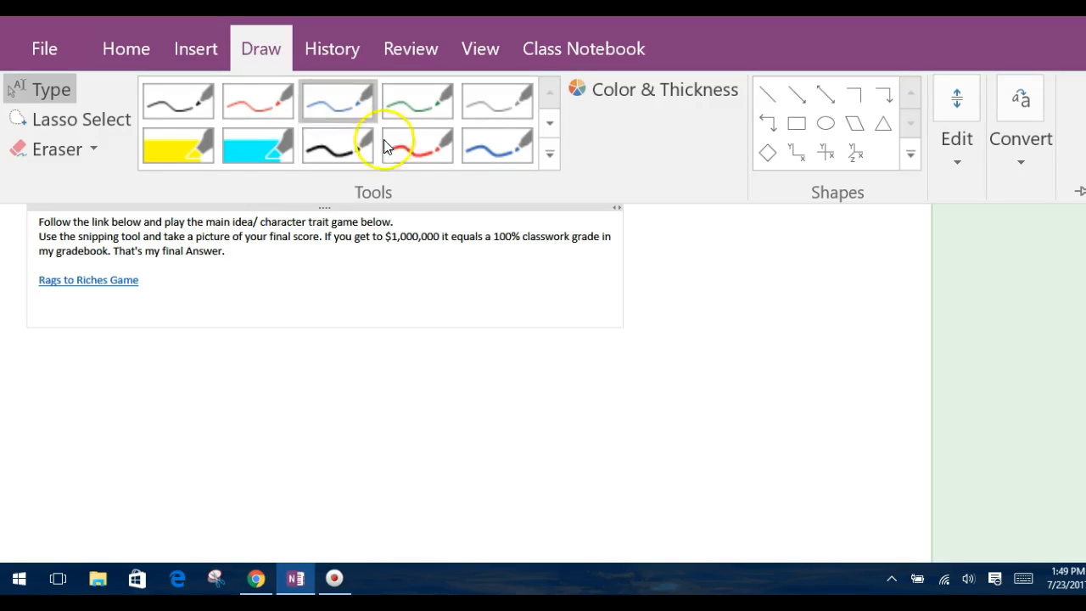
left_click(417, 151)
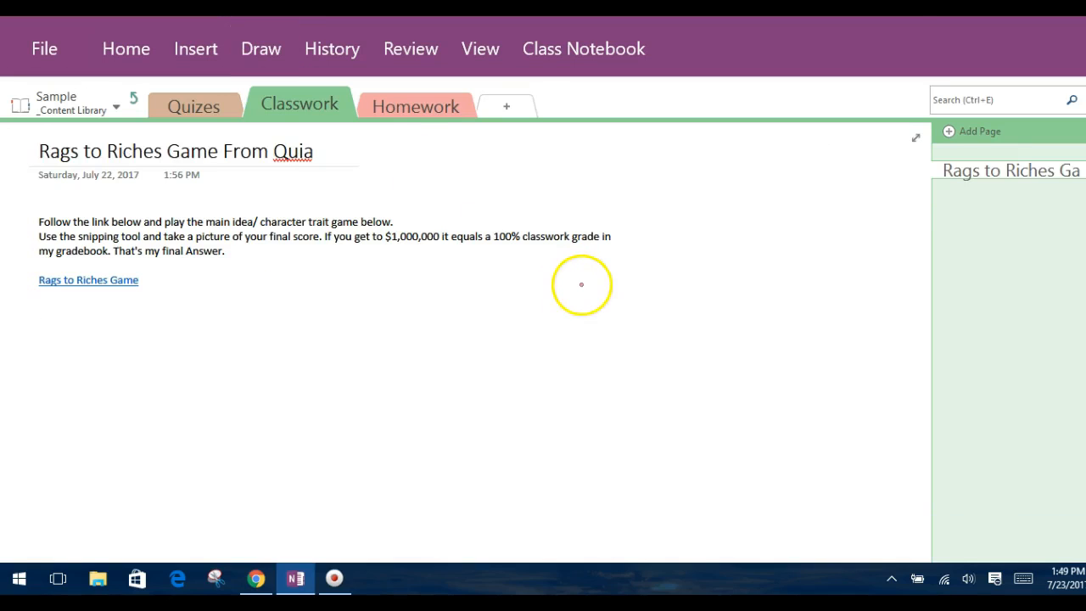
left_click_drag(630, 200, 675, 321)
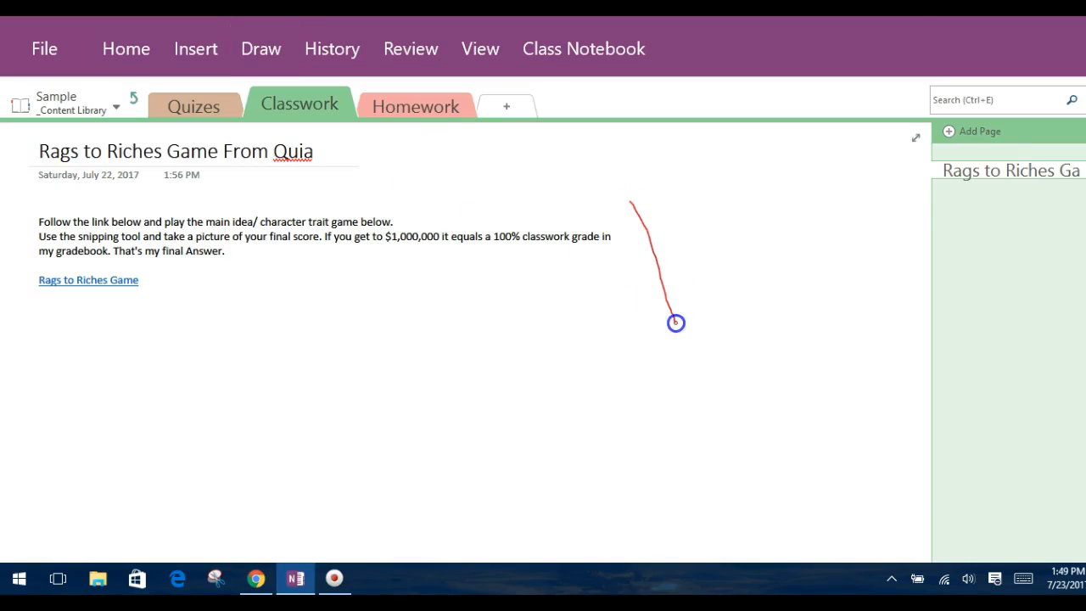
mouse_move(677, 213)
left_mouse_down()
mouse_move(749, 240)
mouse_move(688, 212)
mouse_move(679, 219)
left_mouse_up()
mouse_move(751, 198)
left_mouse_down()
mouse_move(792, 235)
mouse_move(805, 178)
mouse_move(751, 202)
left_mouse_up()
mouse_move(822, 157)
left_mouse_down()
mouse_move(858, 150)
mouse_move(825, 166)
left_mouse_up()
mouse_move(875, 136)
left_mouse_down()
mouse_move(861, 197)
mouse_move(905, 189)
mouse_move(890, 186)
left_mouse_up()
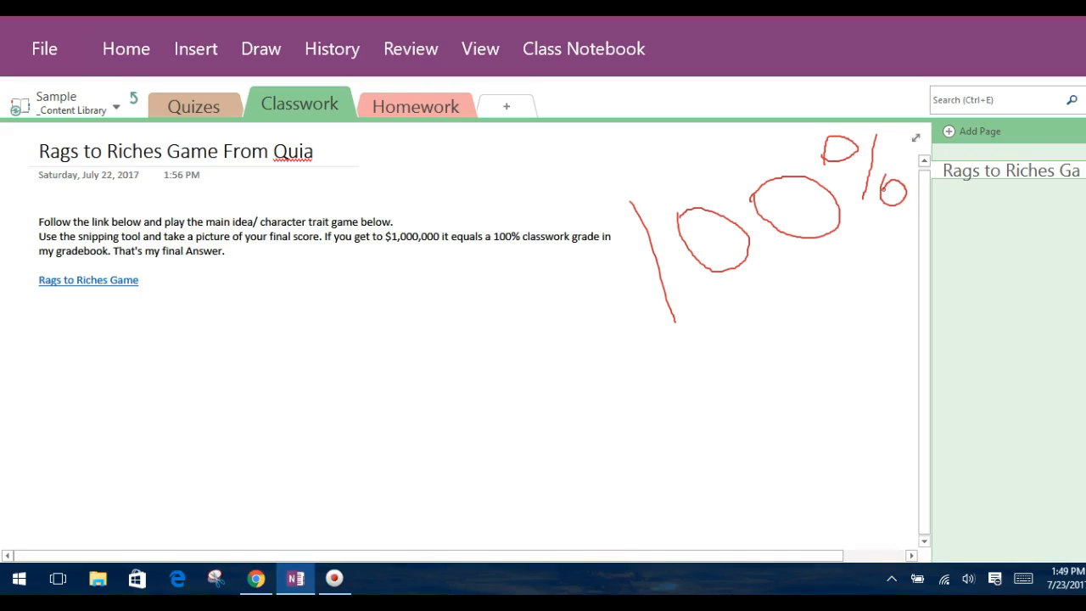